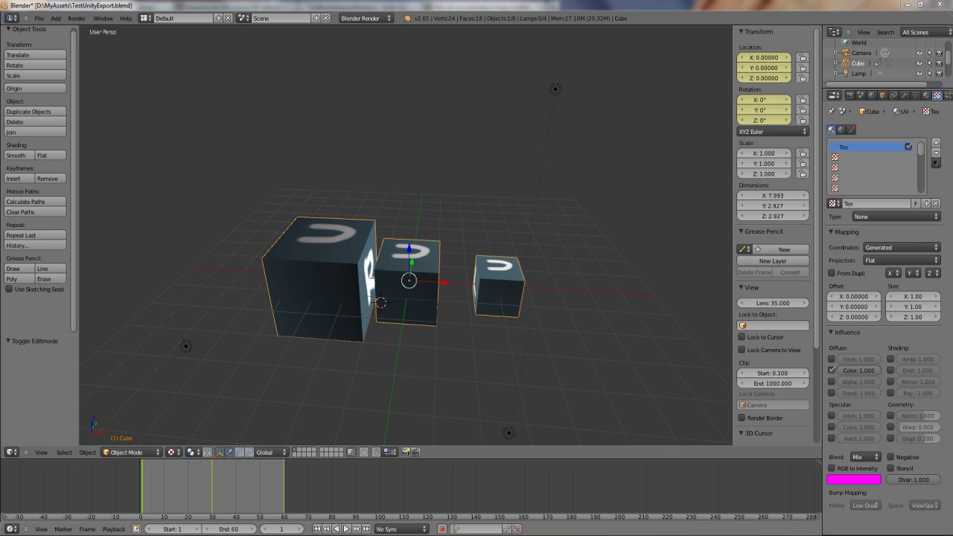
# Orbit around the three cubes, then start an Autodesk FBX export
pyautogui.moveTo(370, 404); pyautogui.dragTo(391, 355, button='middle')
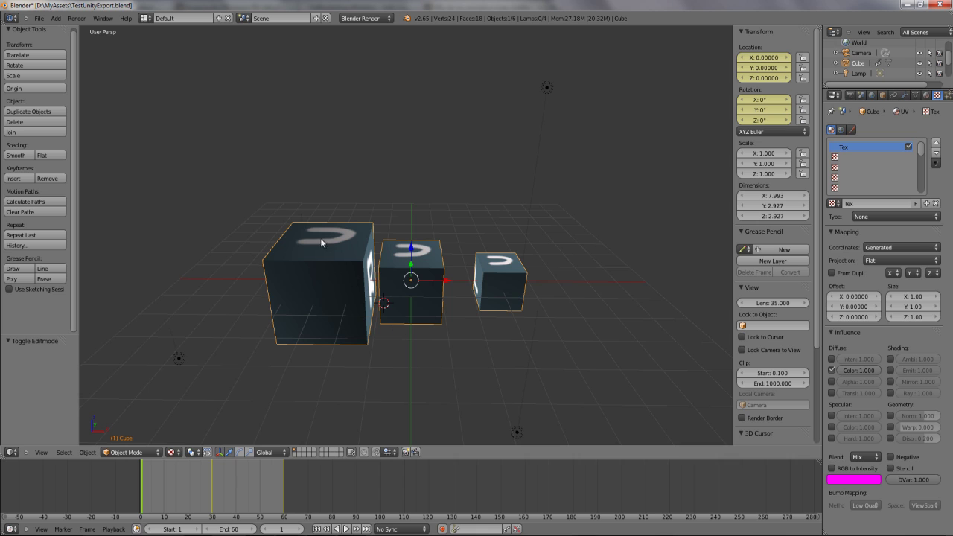
pyautogui.moveTo(447, 277); pyautogui.dragTo(447, 309, button='middle')
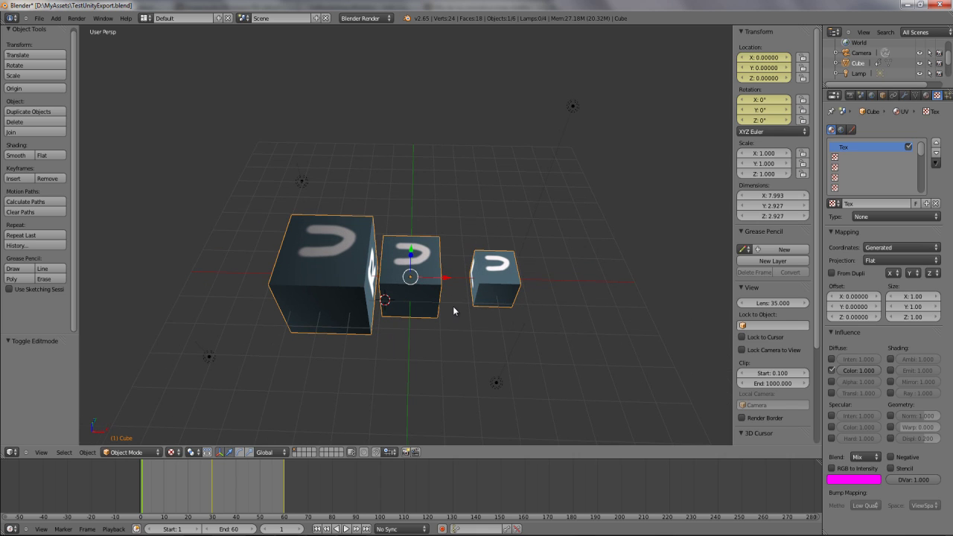
pyautogui.scroll(3, 454, 312)
pyautogui.scroll(-3, 443, 280)
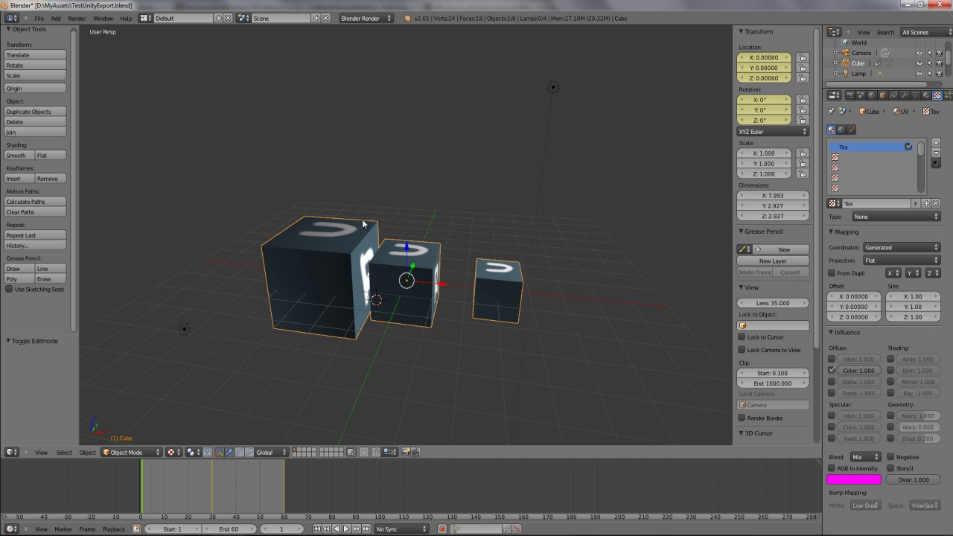
pyautogui.click(39, 19)
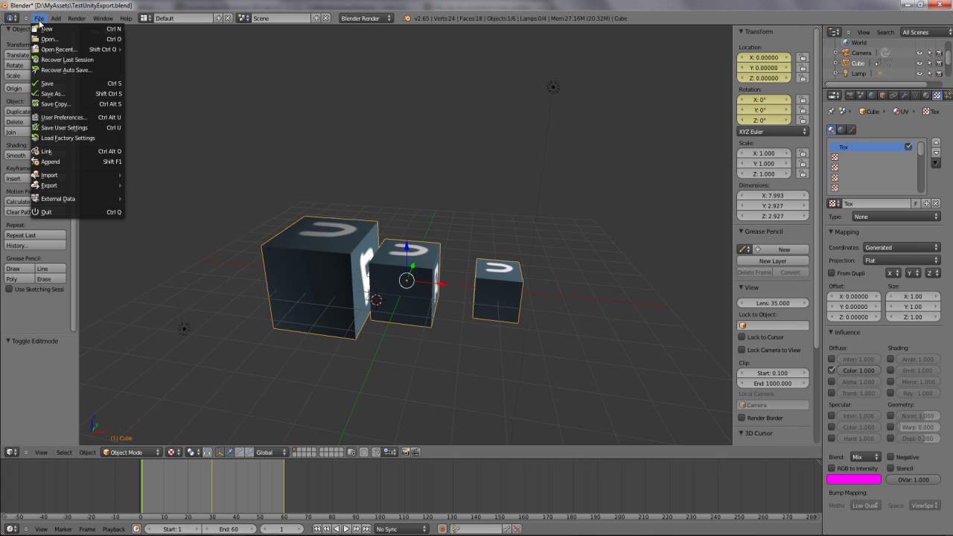
pyautogui.moveTo(64, 189)
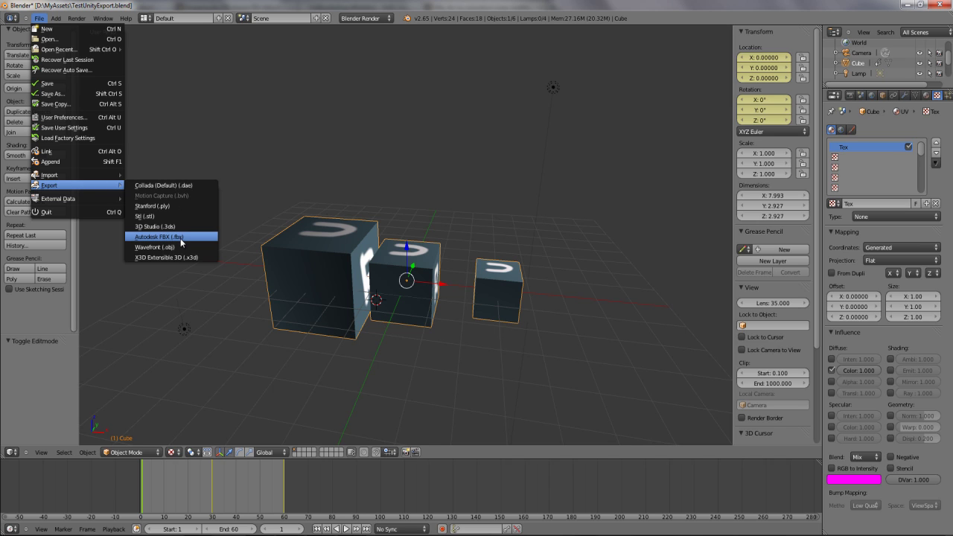
pyautogui.click(166, 237)
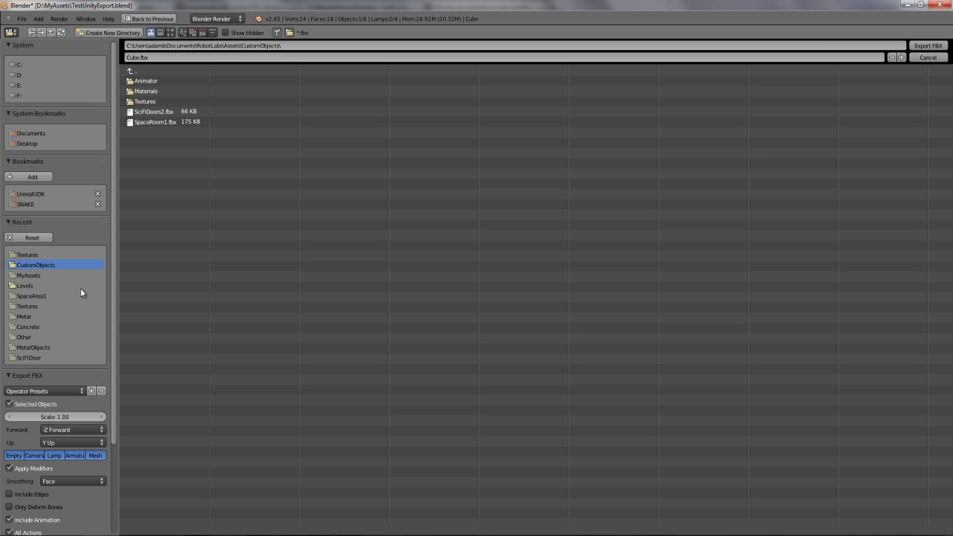
# Restore the FBX export defaults, limit it to Selected Objects, and export as Cube.fbx
pyautogui.click(53, 389)
pyautogui.click(47, 402)
pyautogui.click(38, 393)
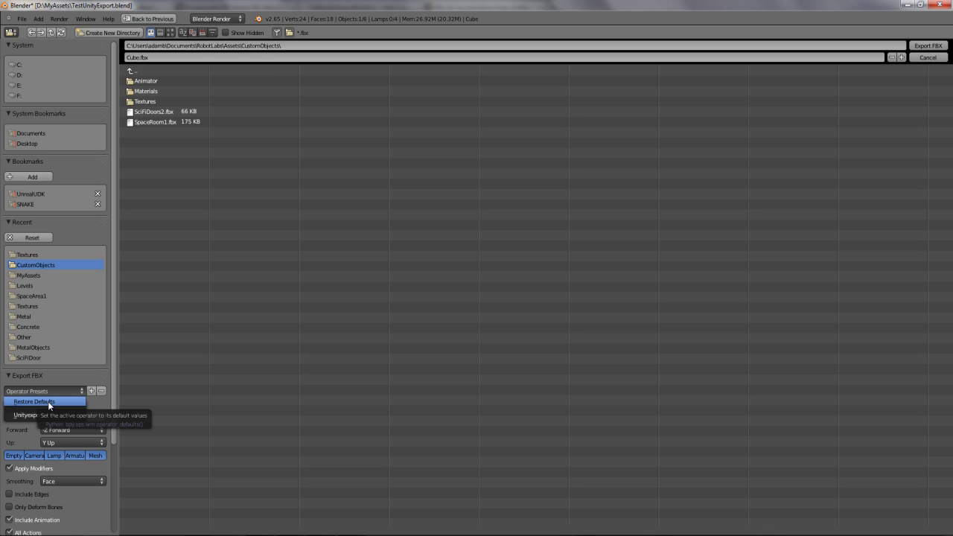
pyautogui.click(48, 401)
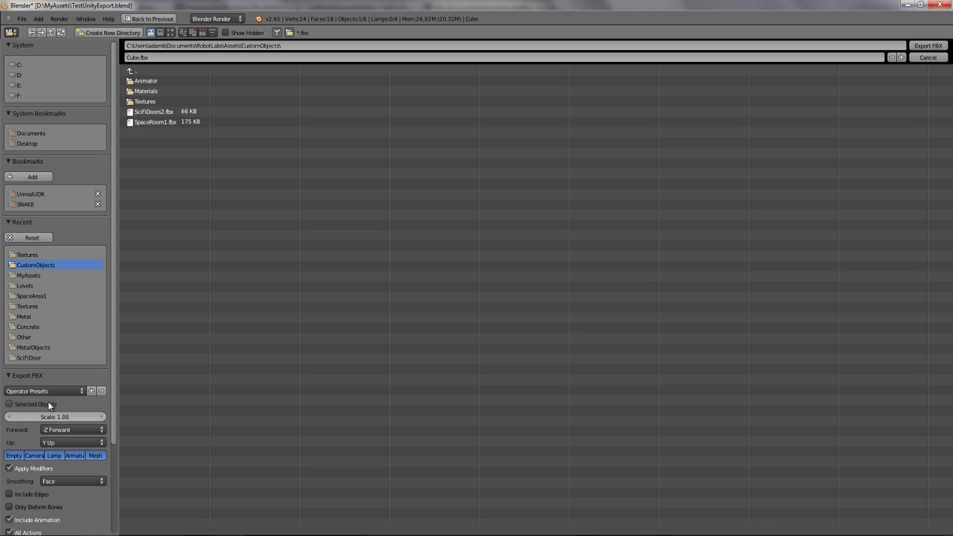
pyautogui.click(9, 405)
pyautogui.scroll(-2, 104, 437)
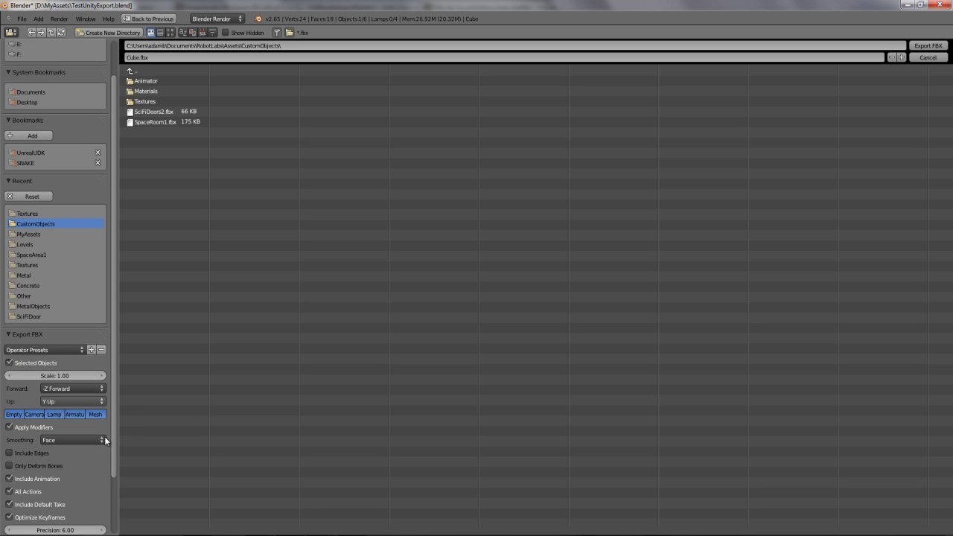
pyautogui.click(929, 45)
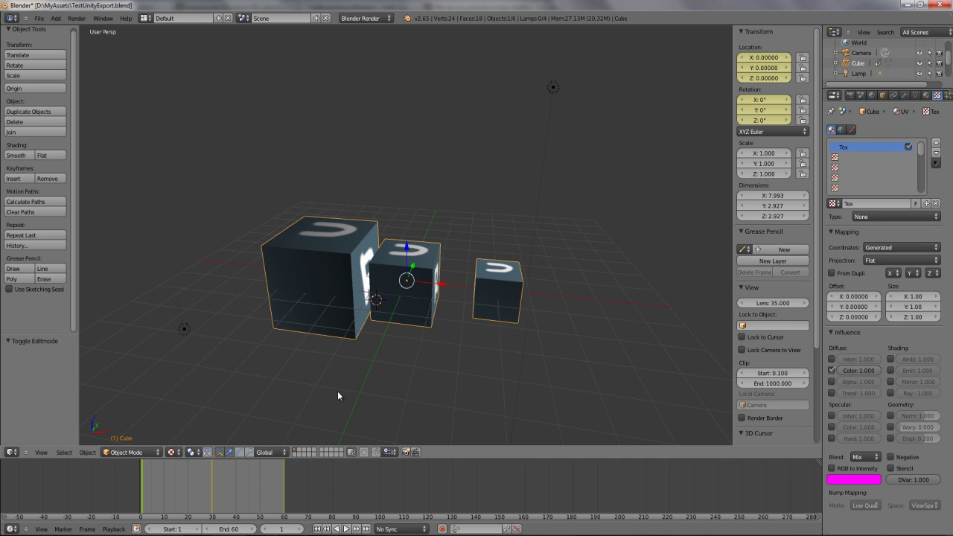
# Back in Unity, inspect the imported Cube model and drag it into the scene
pyautogui.hotkey('alt', 'Tab')
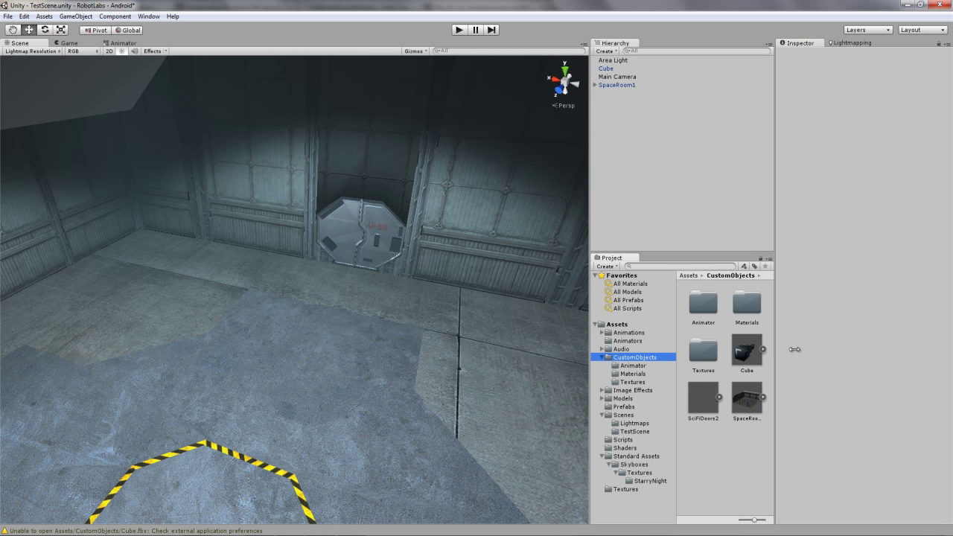
pyautogui.click(746, 355)
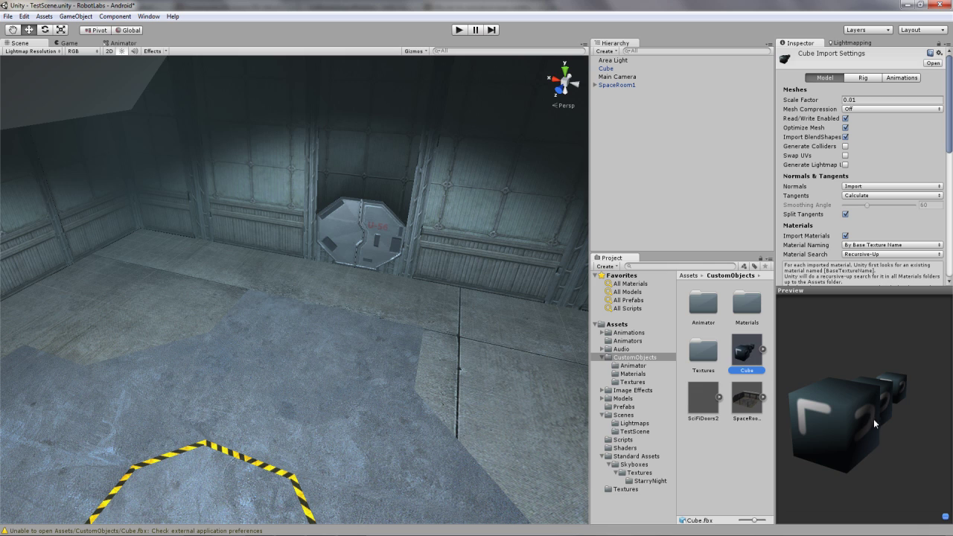
pyautogui.moveTo(868, 417); pyautogui.dragTo(781, 406)
pyautogui.moveTo(747, 350); pyautogui.dragTo(281, 338)
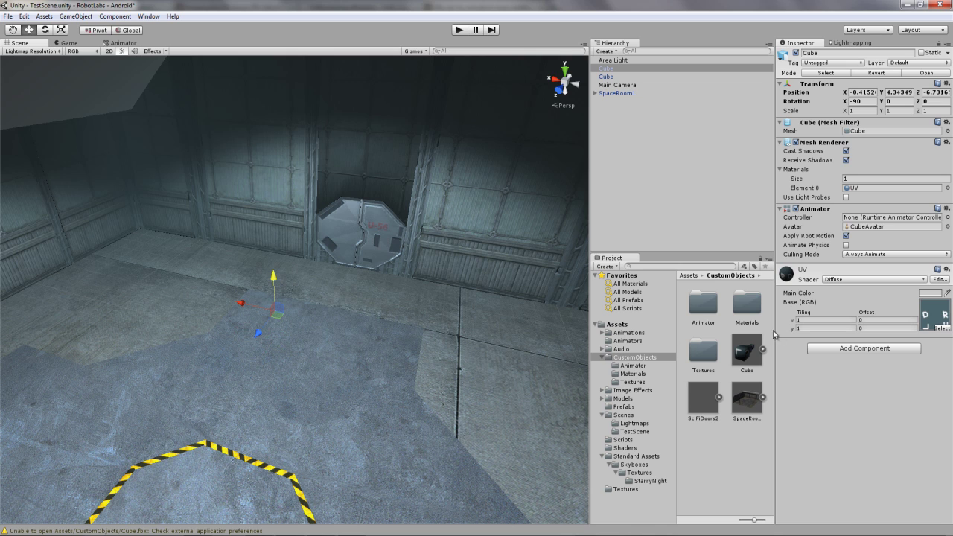
# Set the Cube model's import Scale Factor to 1 and apply it
pyautogui.click(747, 348)
pyautogui.click(858, 99)
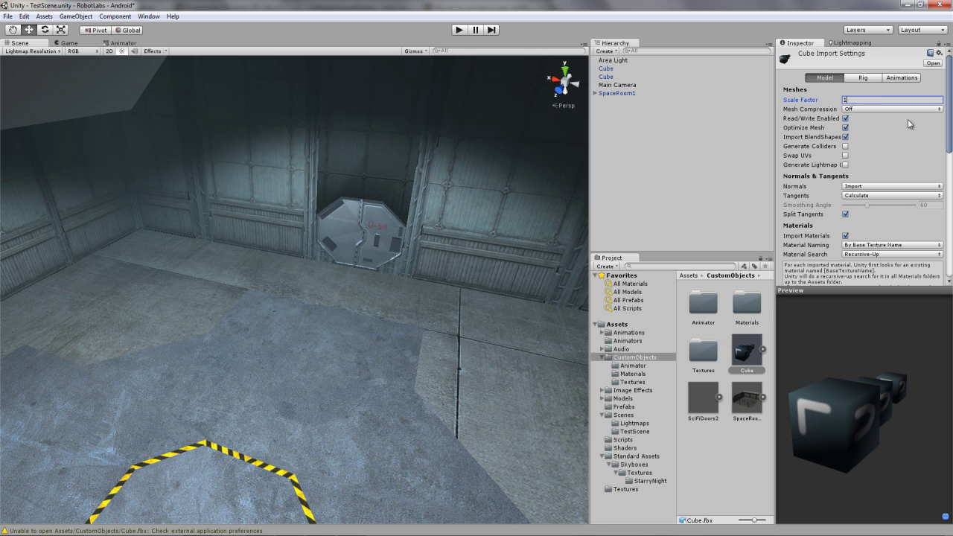
pyautogui.scroll(-8, 908, 127)
pyautogui.click(932, 62)
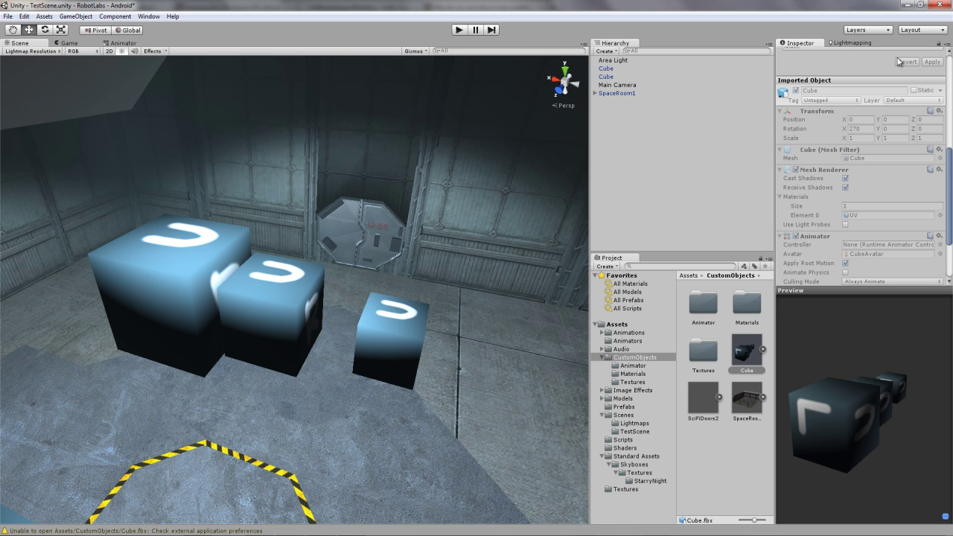
# Select the middle cube, delete the extra Cube object, and select the remaining Cube
pyautogui.moveTo(250, 295); pyautogui.dragTo(371, 314, button='middle')
pyautogui.click(370, 315)
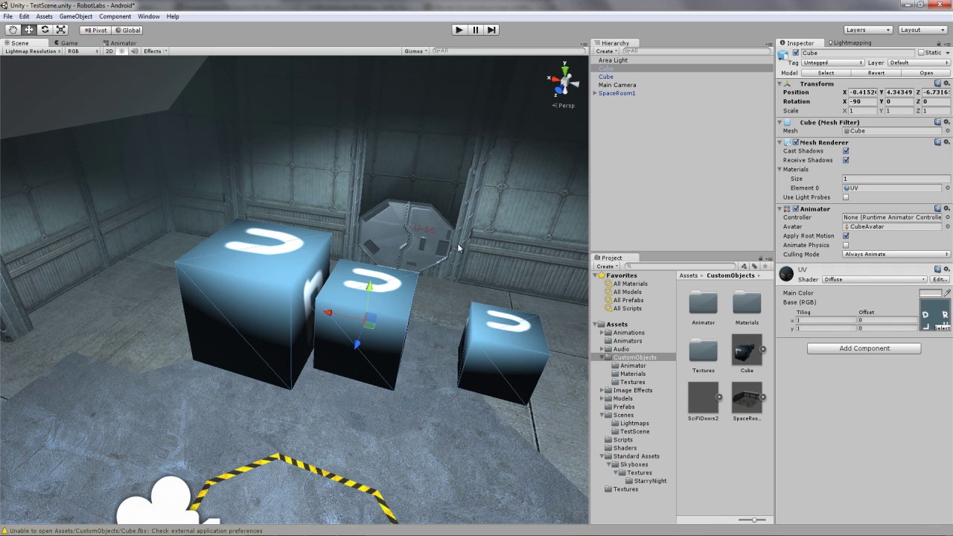
pyautogui.click(855, 101)
pyautogui.press('Delete')
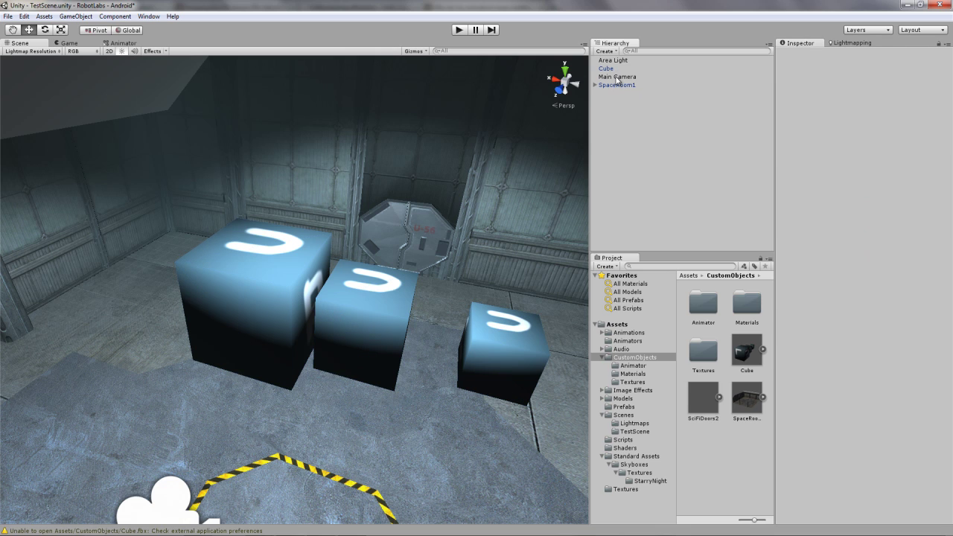
pyautogui.click(618, 69)
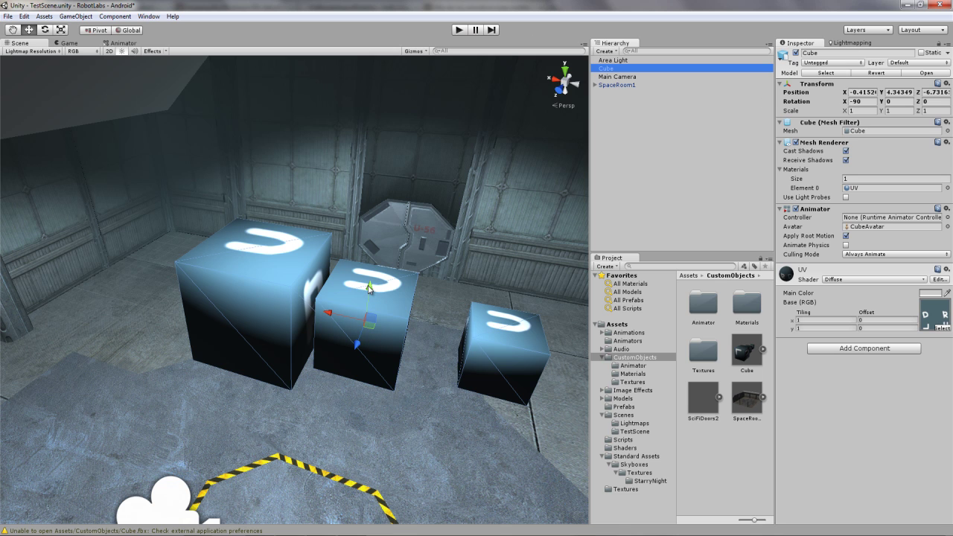
# Push the cubes back along Z, test-run the scene, then move them to X 0.567, Y 1.709
pyautogui.click(66, 43)
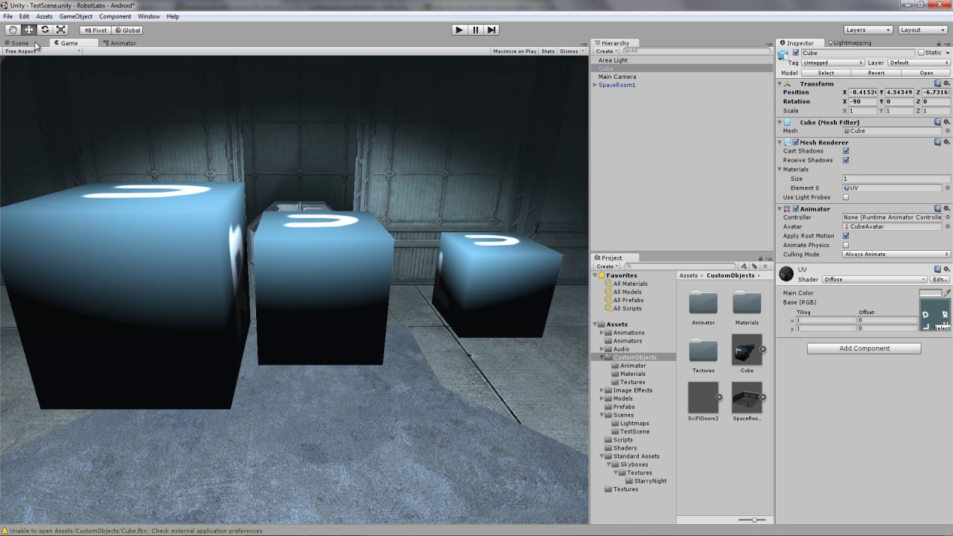
pyautogui.click(33, 43)
pyautogui.moveTo(361, 347); pyautogui.dragTo(344, 298)
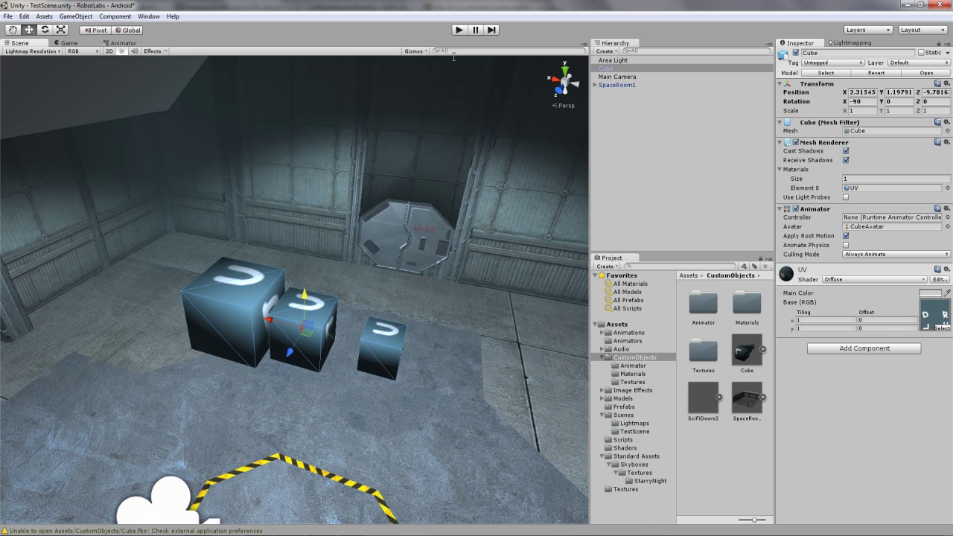
pyautogui.click(457, 30)
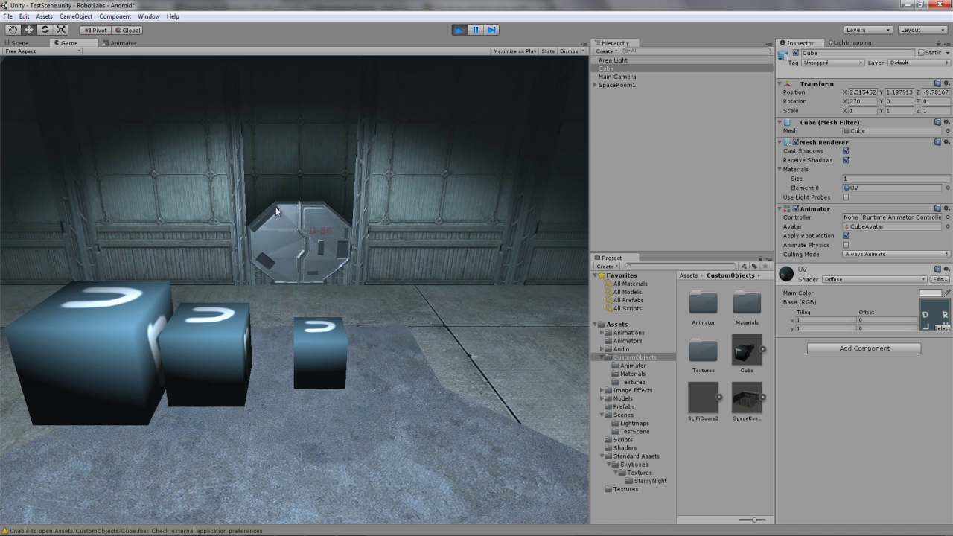
pyautogui.click(459, 29)
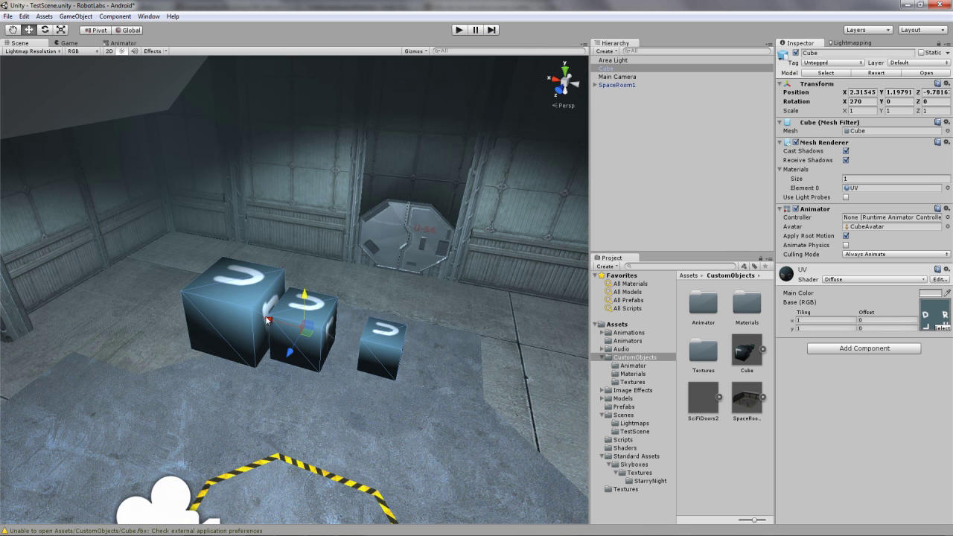
pyautogui.moveTo(292, 323); pyautogui.dragTo(352, 322)
pyautogui.scroll(3, 352, 321)
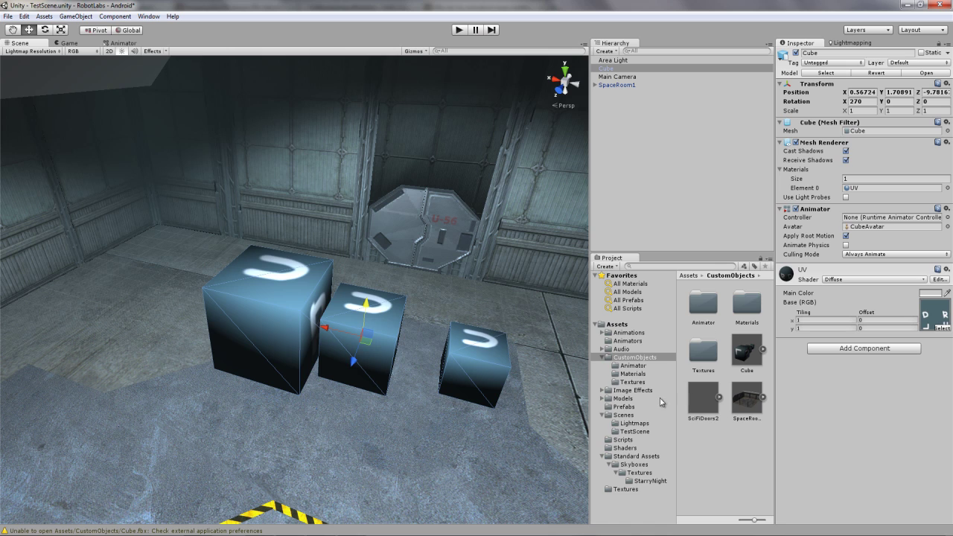
# Attach the Rotator script to the middle cube and view its code (Y spin, rotateSpeed 5f)
pyautogui.click(630, 440)
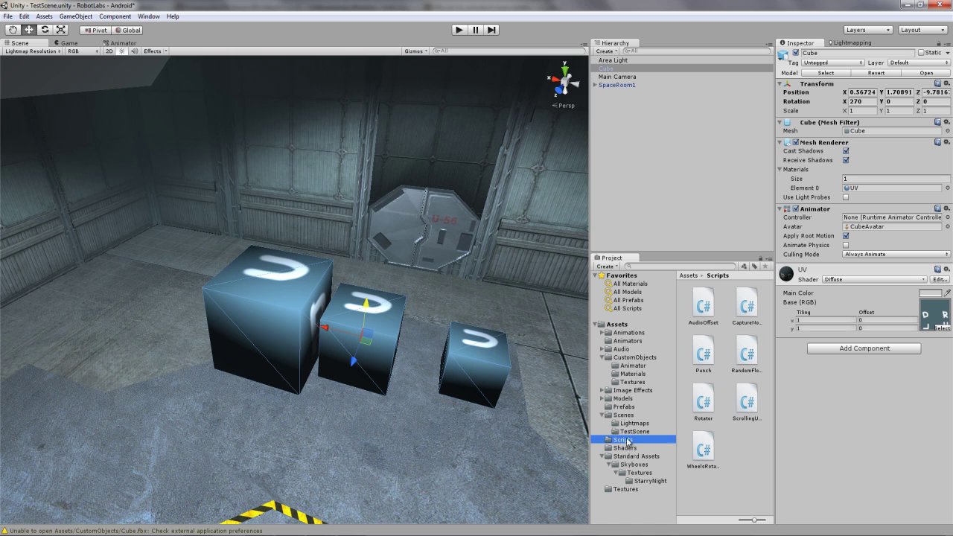
pyautogui.click(700, 404)
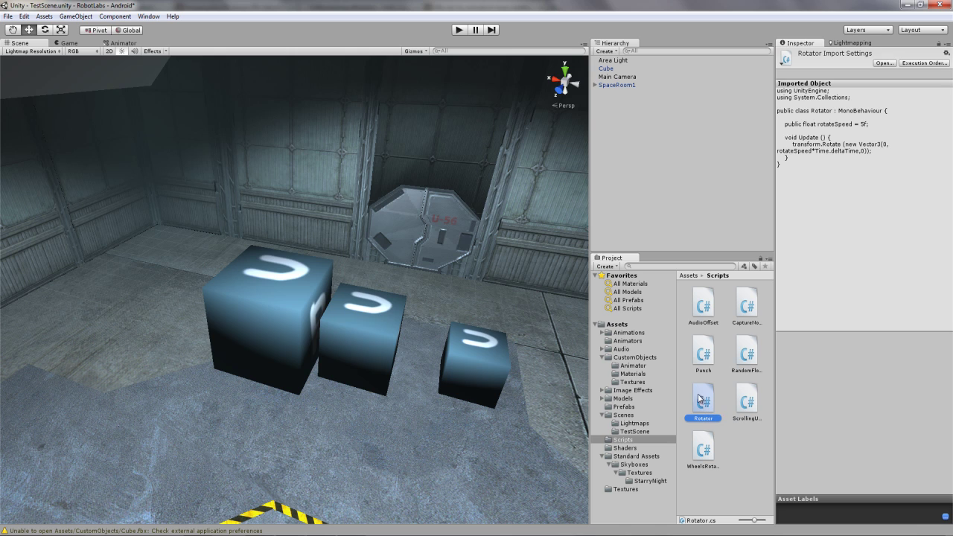
pyautogui.moveTo(704, 412); pyautogui.dragTo(366, 323)
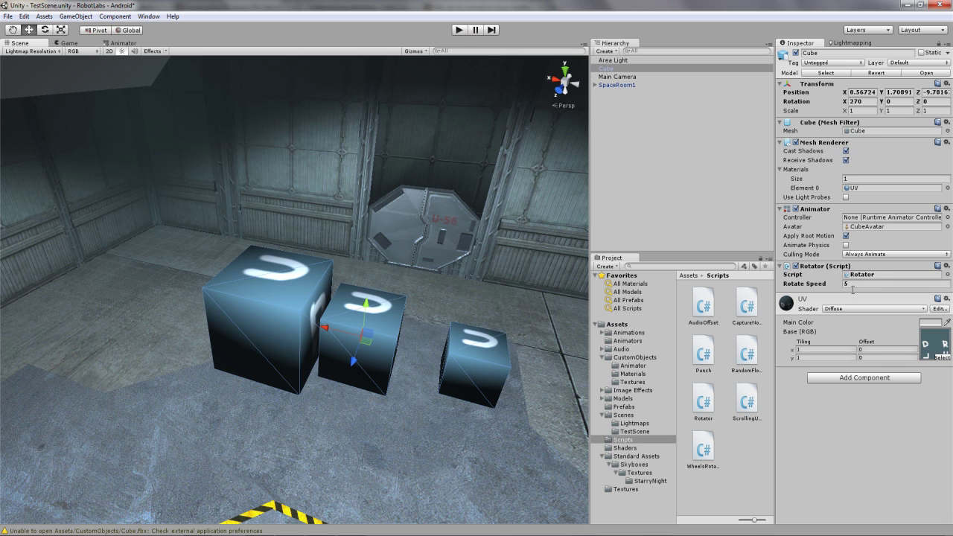
pyautogui.click(706, 404)
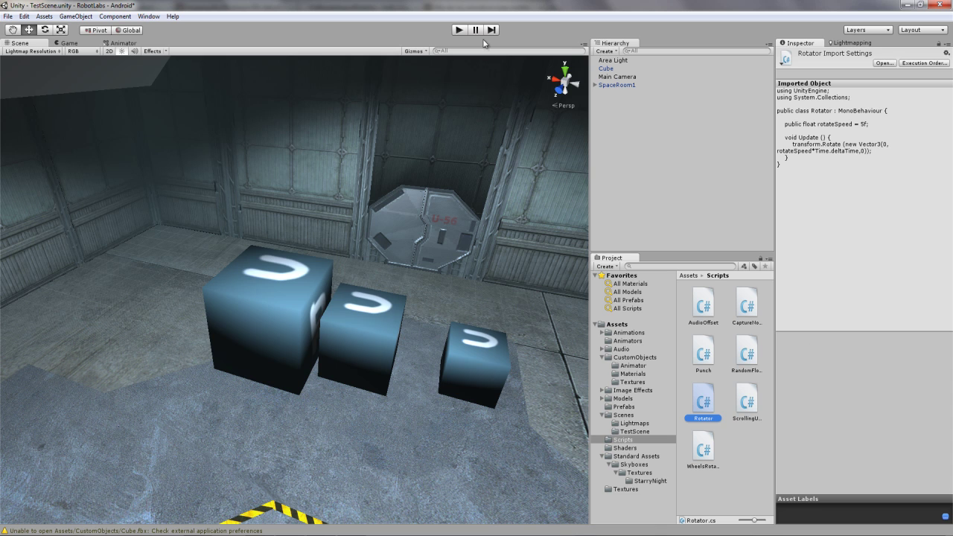
# Test-run the scene, then commit the cube's X rotation of -90
pyautogui.click(457, 30)
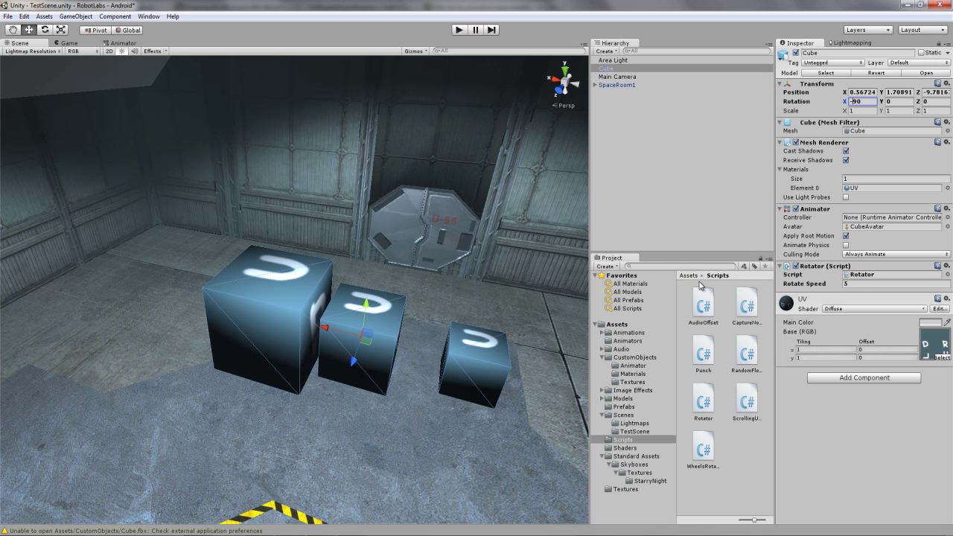
pyautogui.click(397, 329)
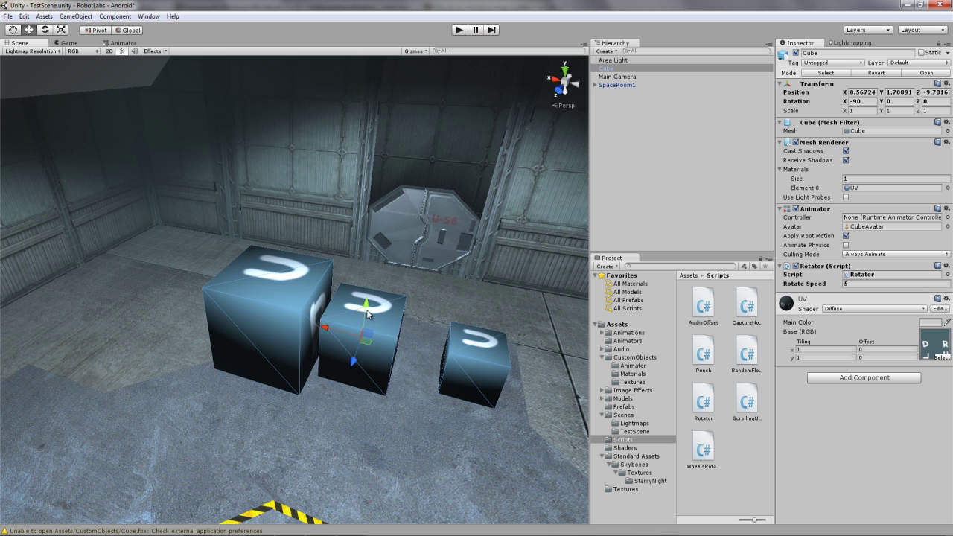
pyautogui.scroll(2, 385, 309)
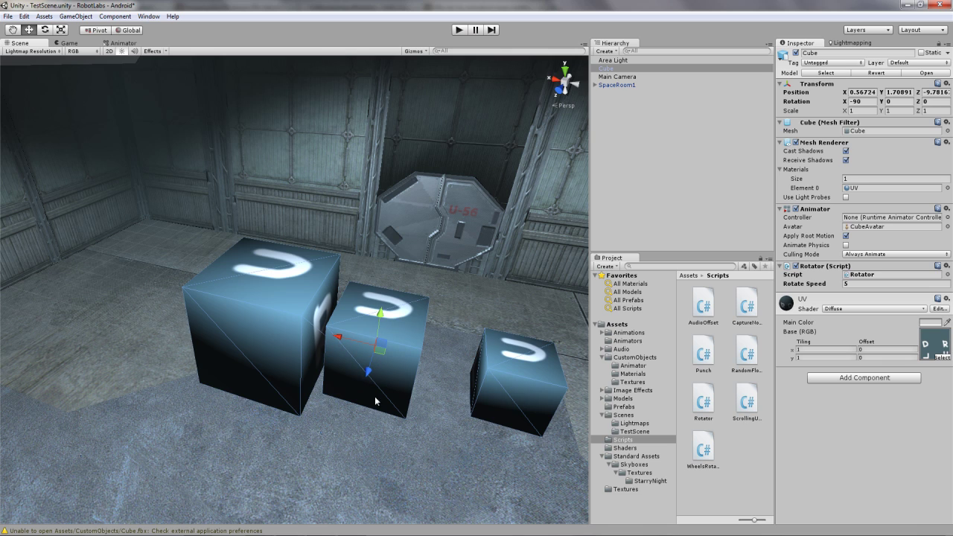
# Toggle the gizmo between Local and Global to compare the cube's axes
pyautogui.click(133, 31)
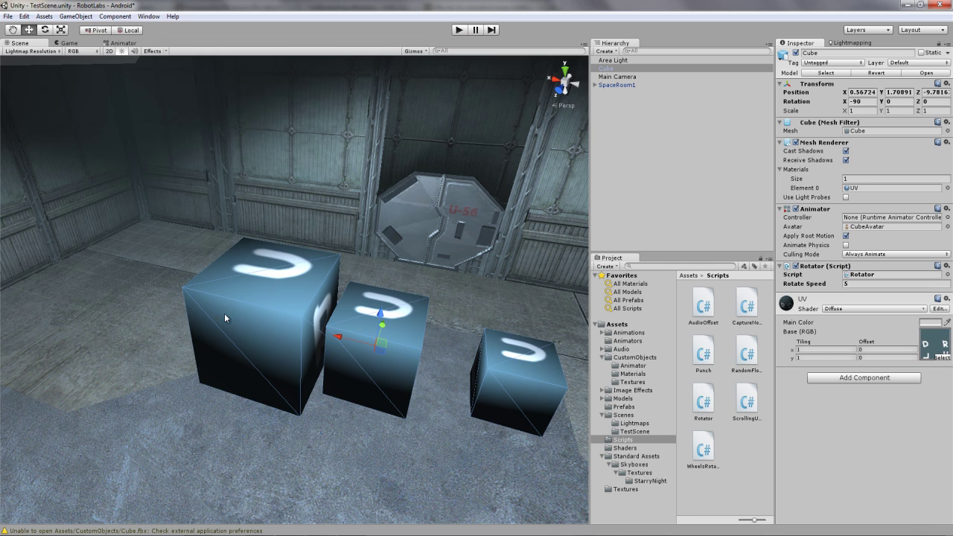
pyautogui.click(131, 31)
pyautogui.click(130, 32)
pyautogui.click(131, 32)
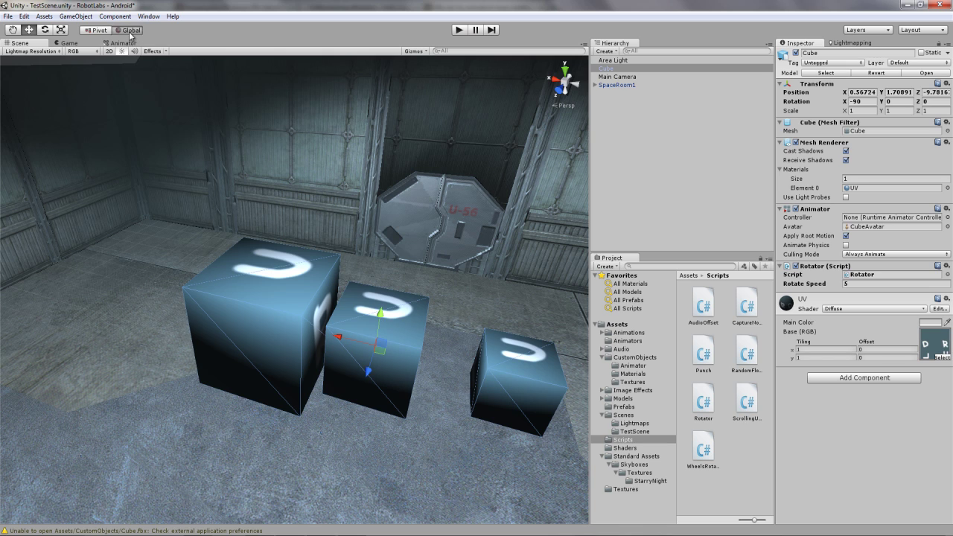
pyautogui.click(131, 32)
pyautogui.click(131, 32)
pyautogui.click(130, 32)
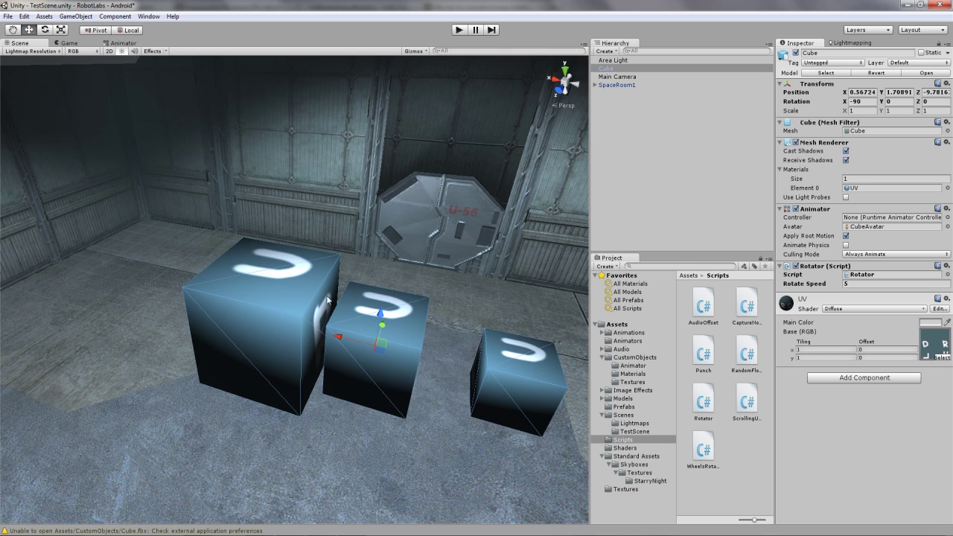
# Set the cube's X rotation to 0, return the gizmo to Global, and run the scene
pyautogui.click(857, 101)
pyautogui.write('0')
pyautogui.press('Return')
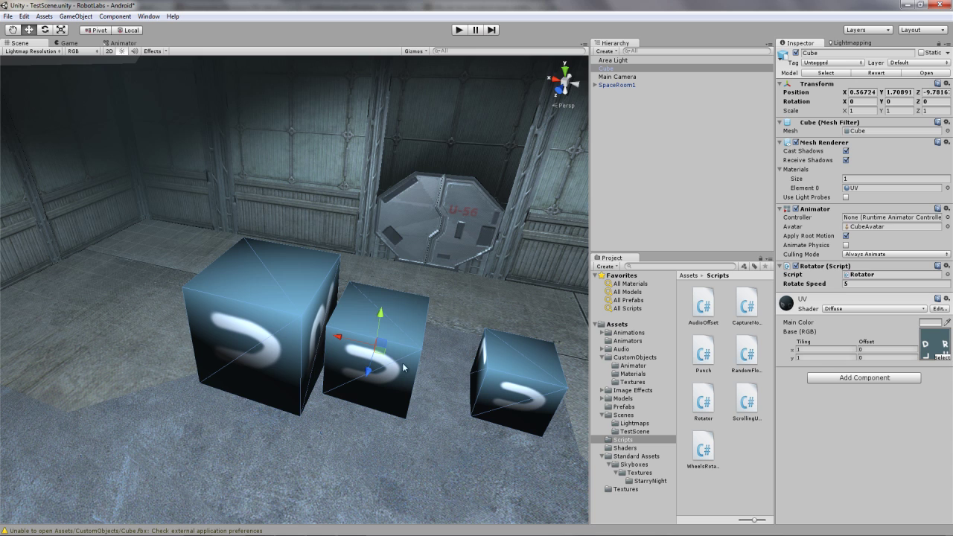
pyautogui.click(126, 30)
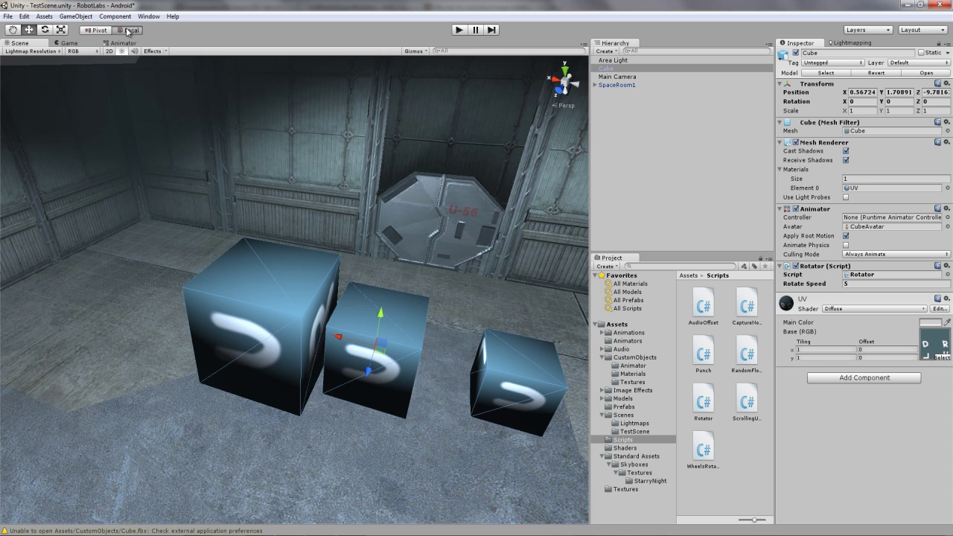
pyautogui.click(459, 30)
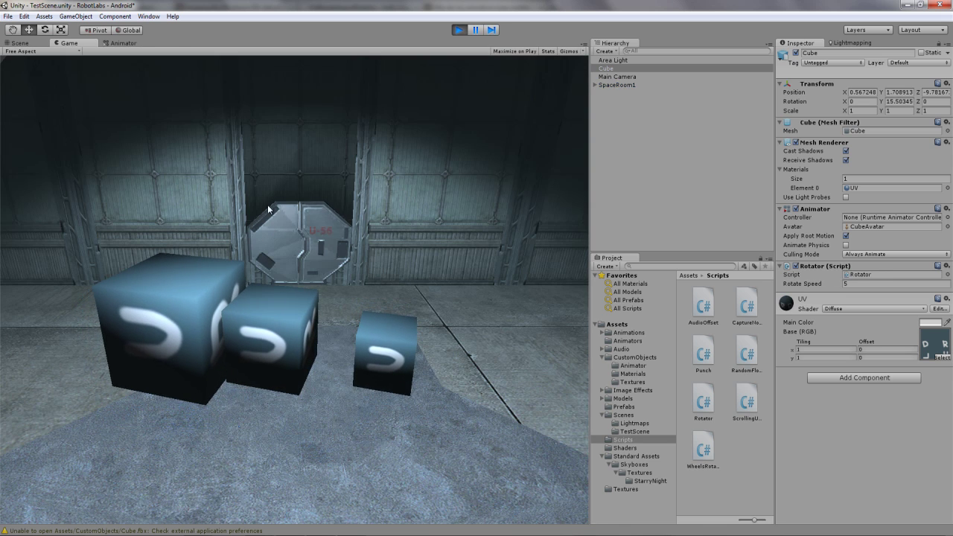
# Stop play mode and frame the middle cube to inspect its sideways textures
pyautogui.click(459, 30)
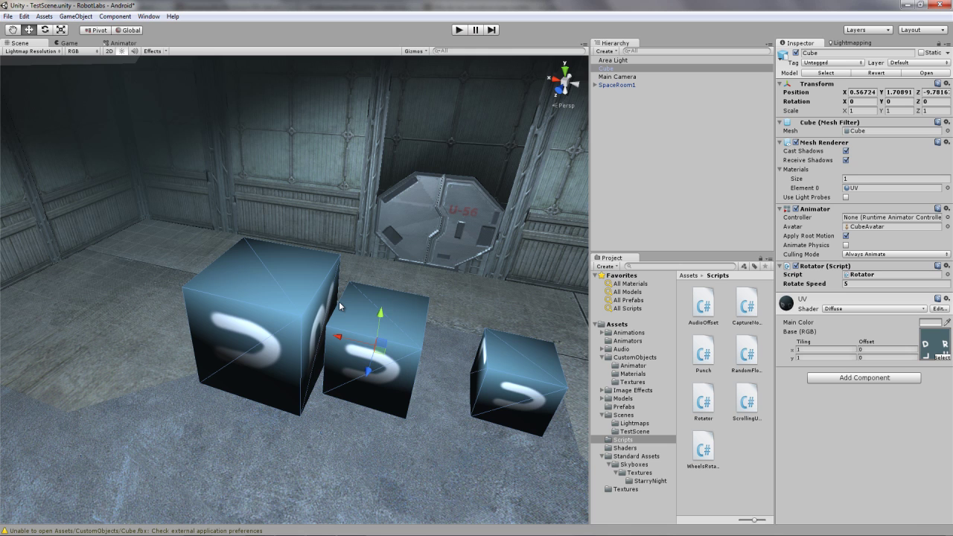
pyautogui.scroll(2, 339, 324)
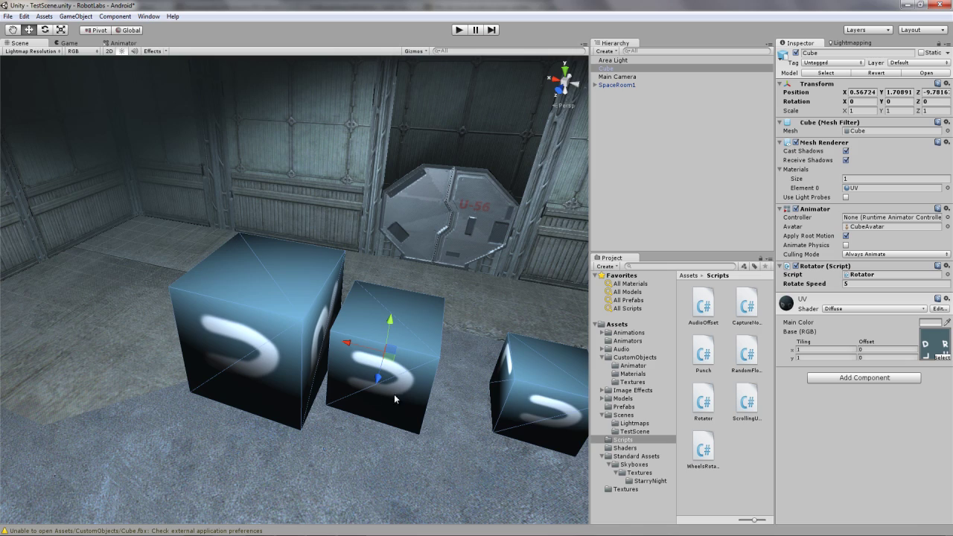
pyautogui.press('f')
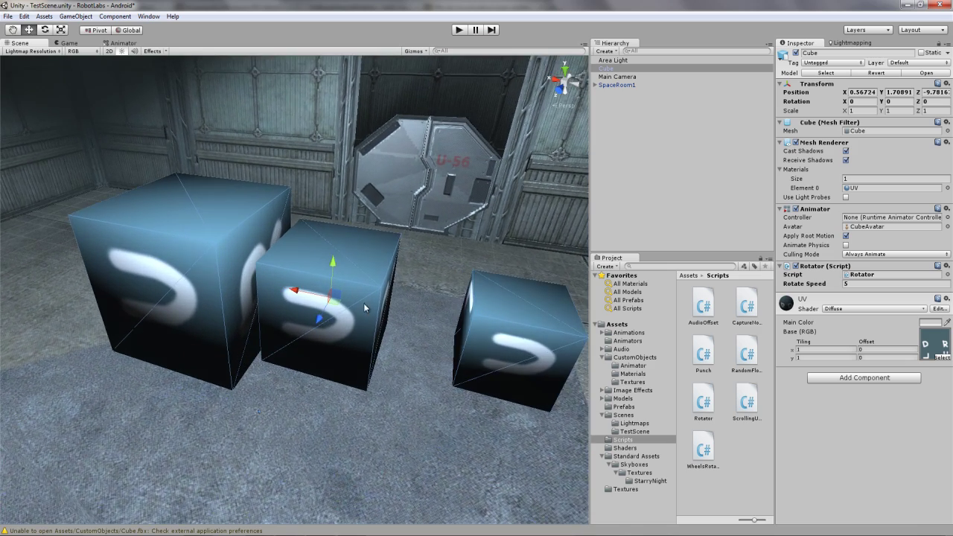
pyautogui.scroll(-5, 363, 303)
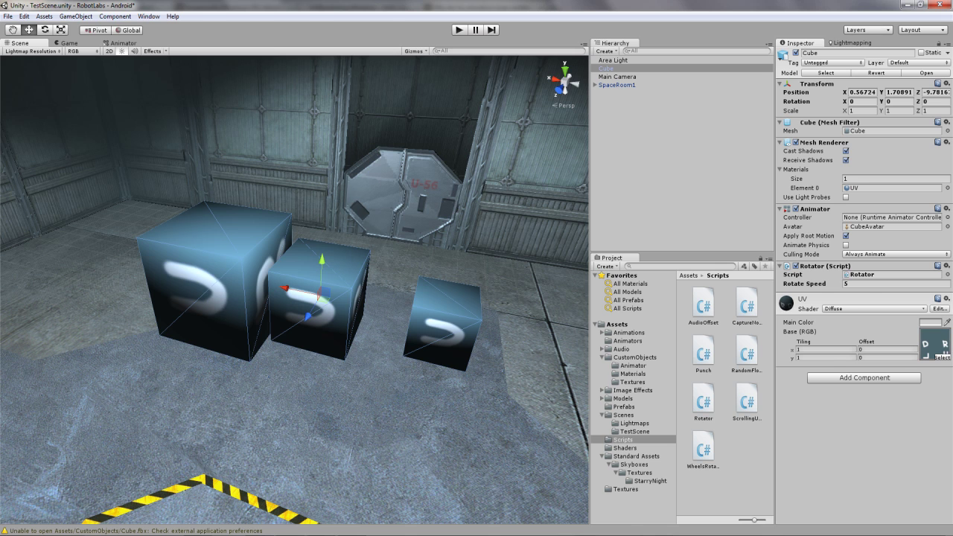
# In Blender, set the cubes' X rotation to -90 and apply the rotation to the meshes
pyautogui.hotkey('alt', 'Tab')
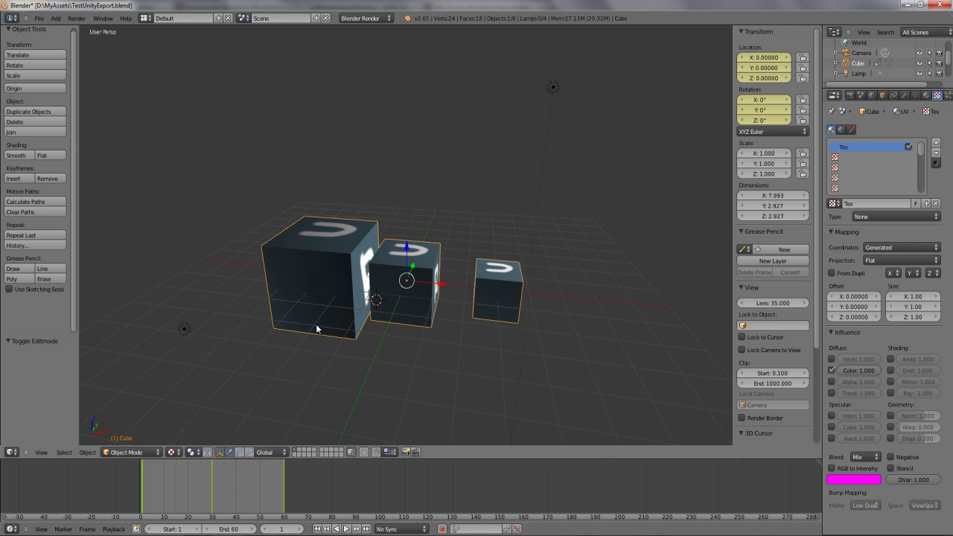
pyautogui.click(771, 101)
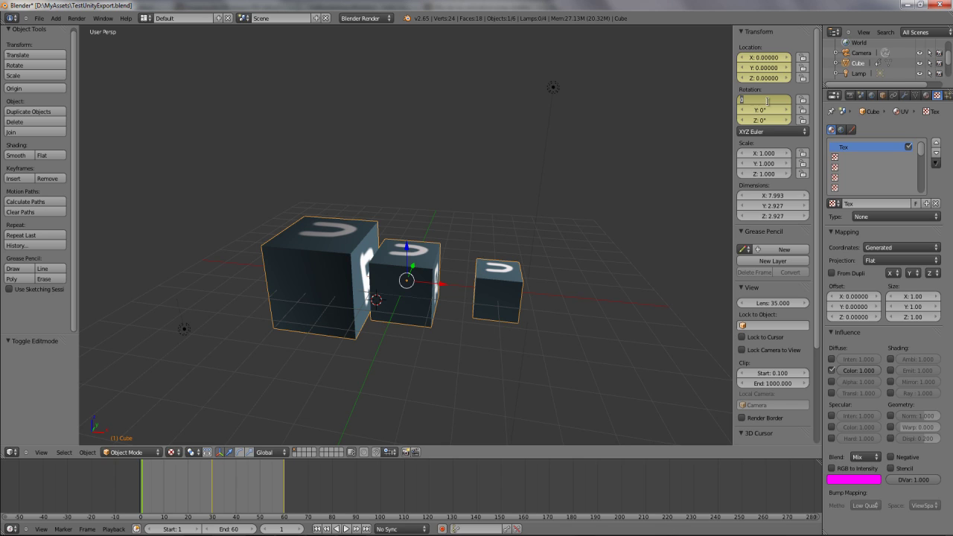
pyautogui.write('-90')
pyautogui.press('Return')
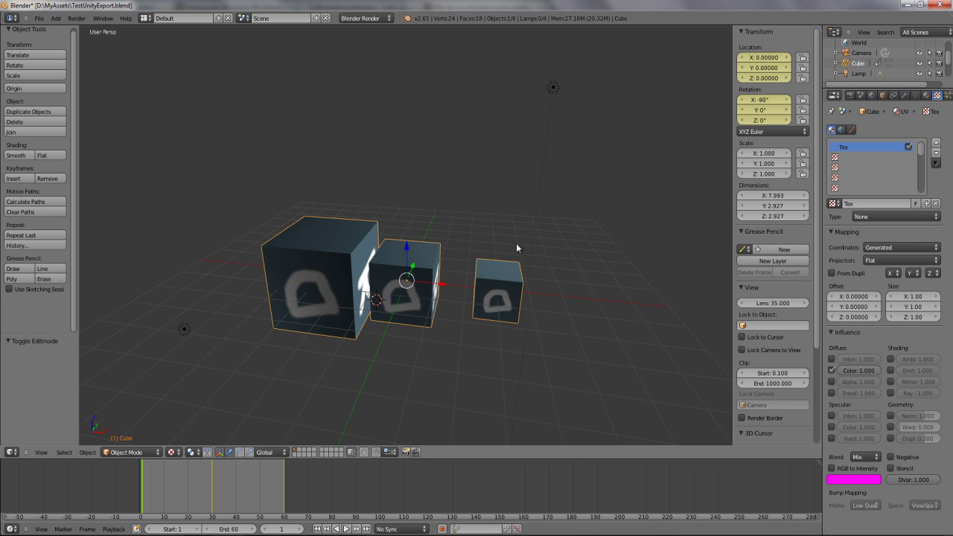
pyautogui.hotkey('ctrl', 'a')
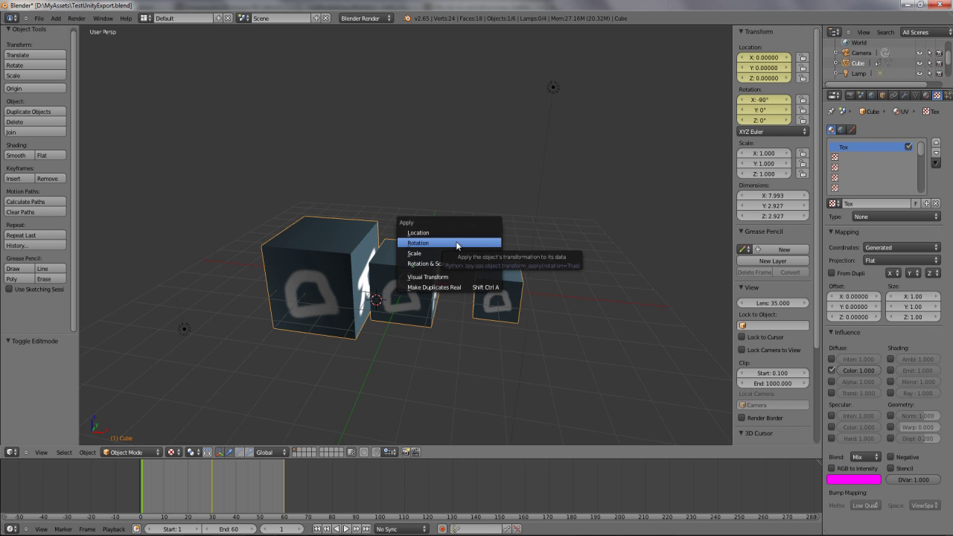
pyautogui.click(457, 243)
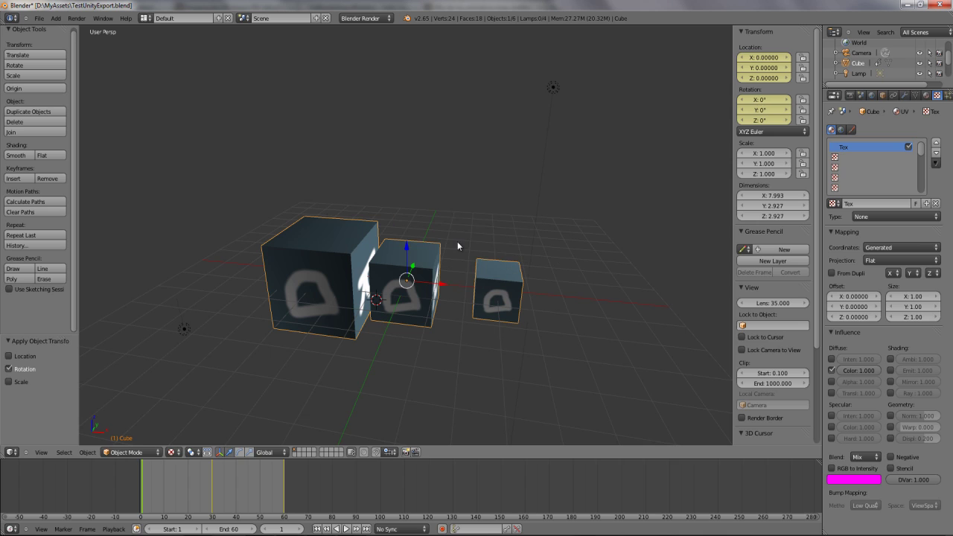
# Re-export the cubes as FBX, overwriting Cube.fbx
pyautogui.click(43, 19)
pyautogui.moveTo(59, 187)
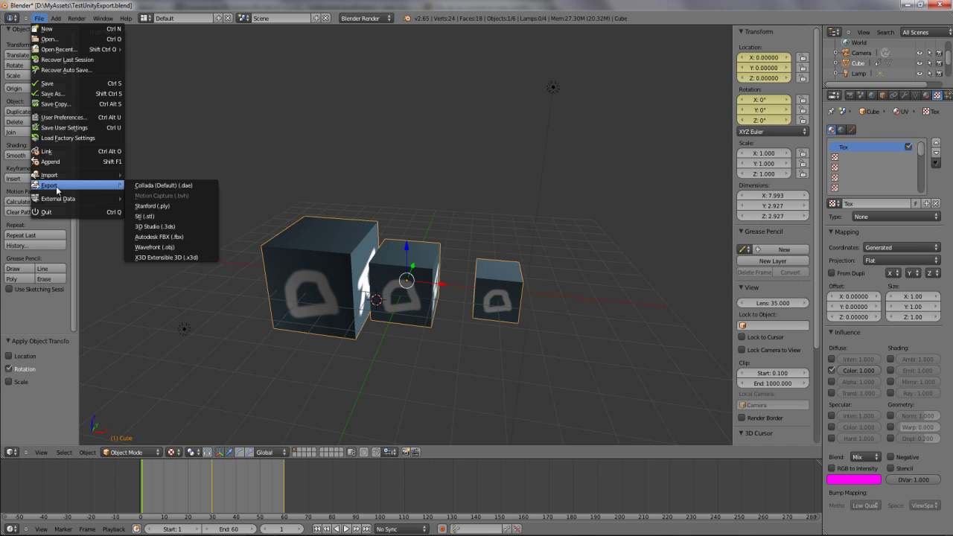
pyautogui.click(159, 236)
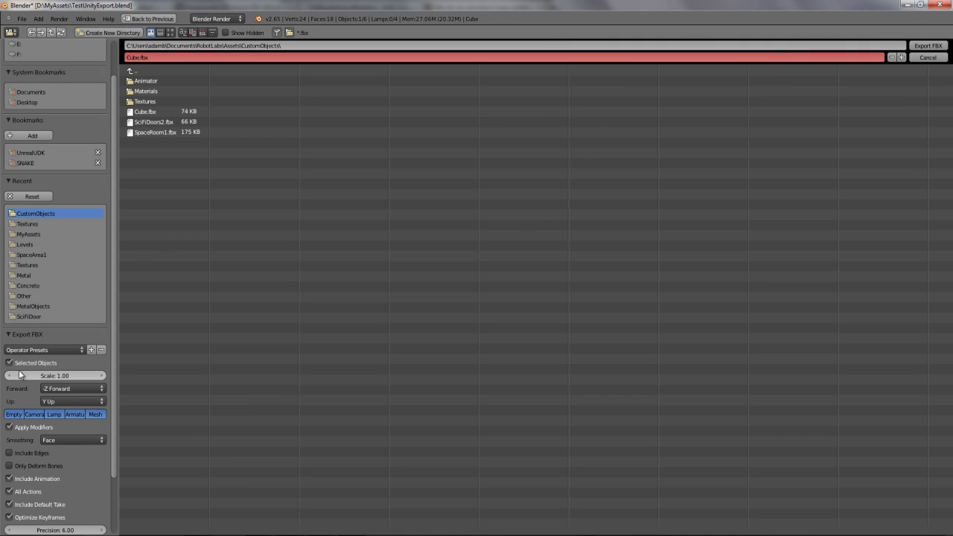
pyautogui.click(155, 112)
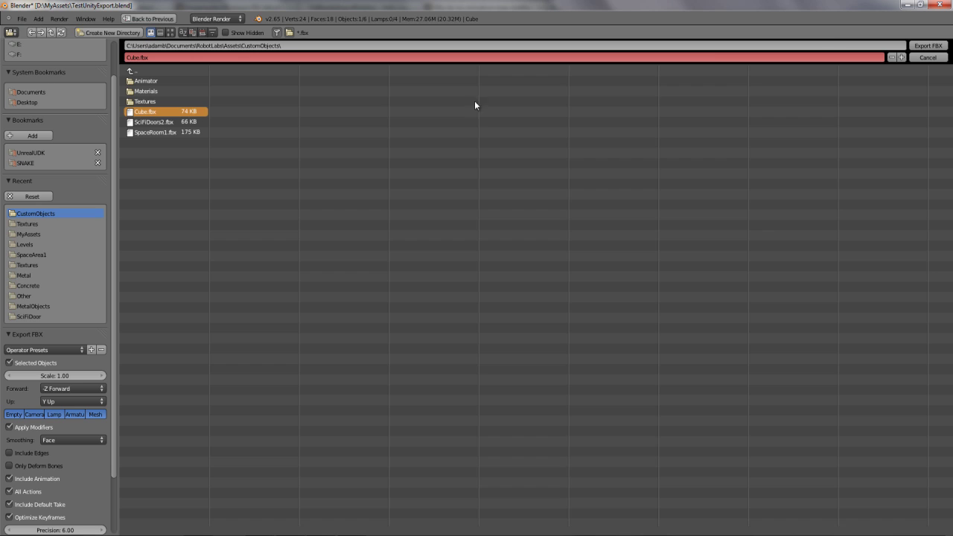
pyautogui.click(927, 46)
# Back in Unity, zoom in and test-run the scene to see the cubes spin with upright textures
pyautogui.hotkey('alt', 'Tab')
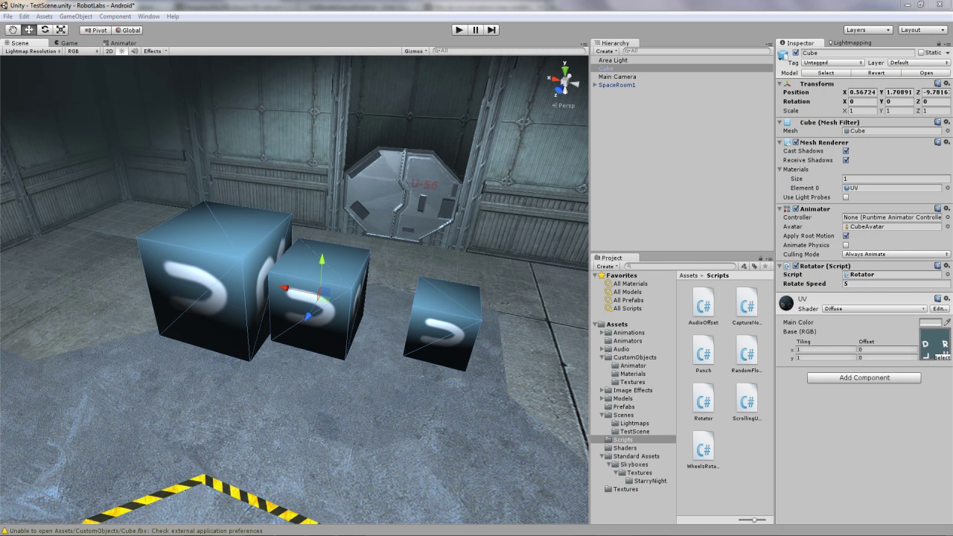
pyautogui.scroll(2, 368, 266)
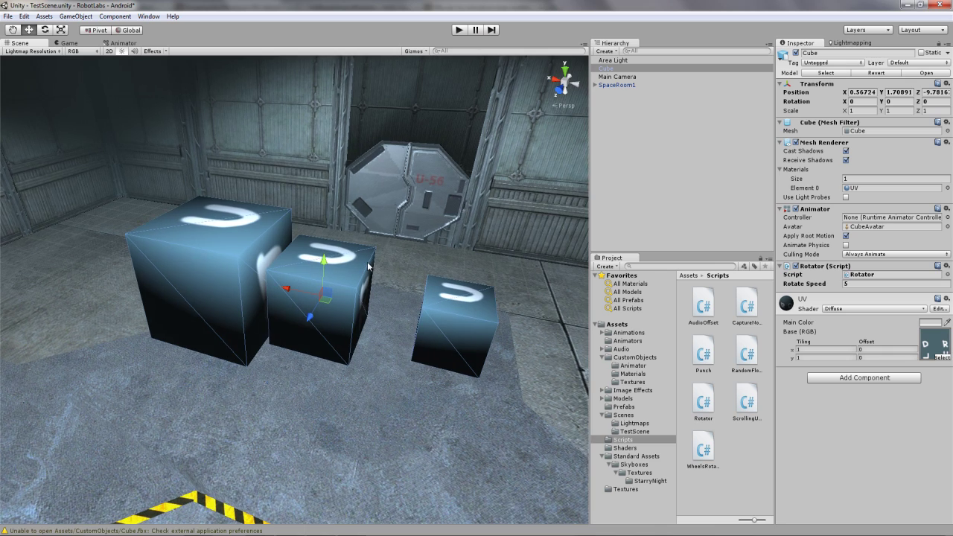
pyautogui.scroll(5, 368, 266)
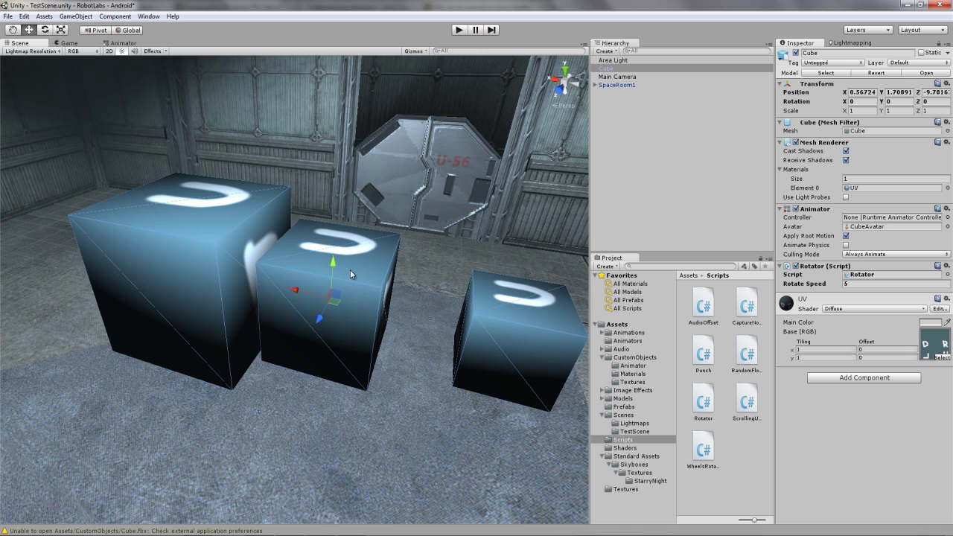
pyautogui.click(457, 30)
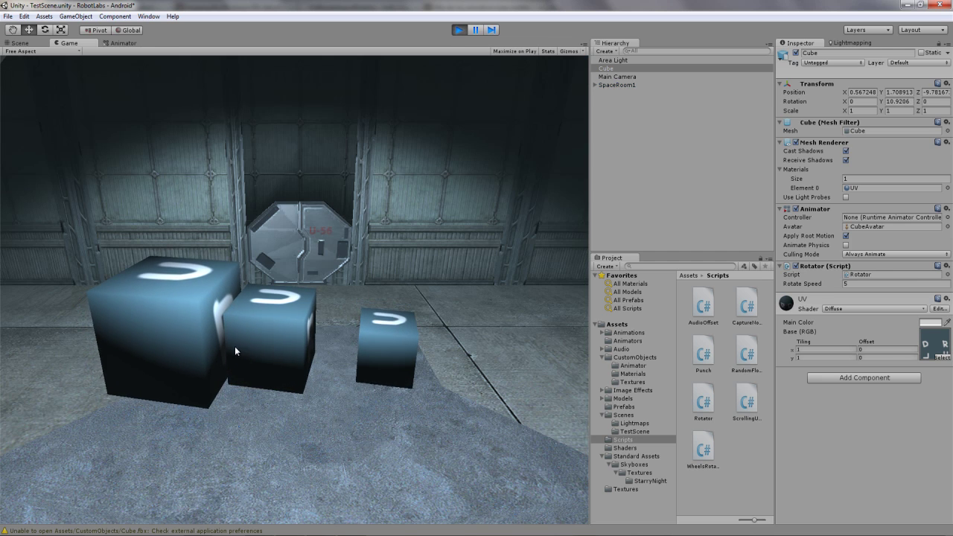
pyautogui.click(459, 30)
pyautogui.scroll(-5, 368, 298)
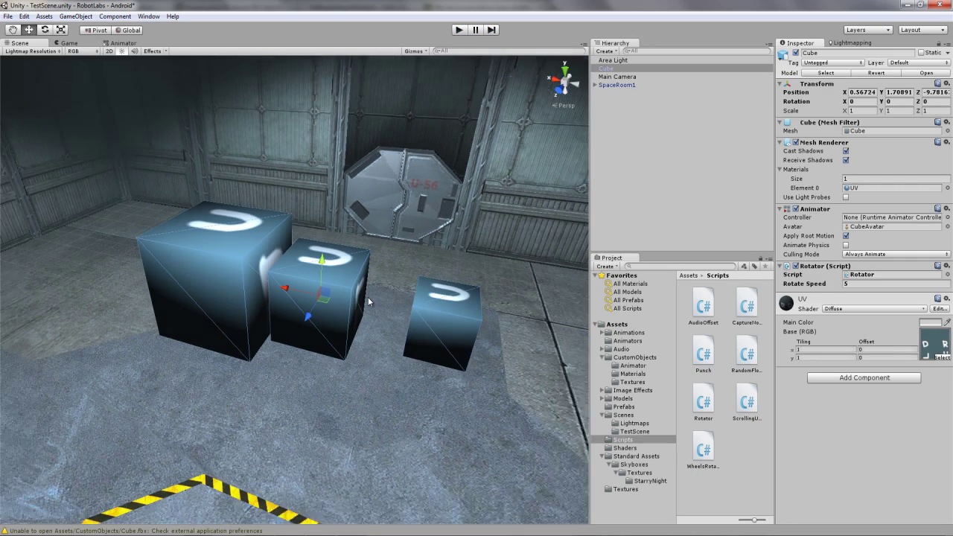